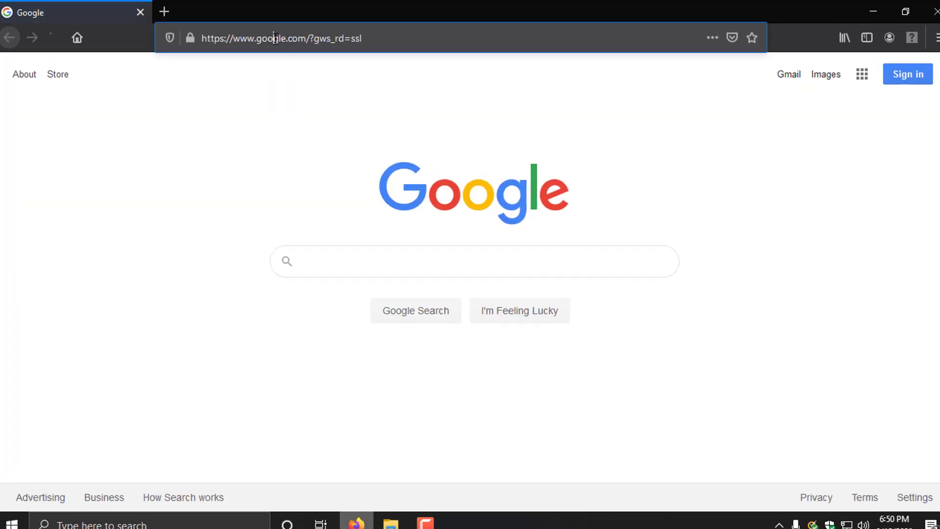
click(269, 37)
key(BackSpace)
text(www.ascom-)
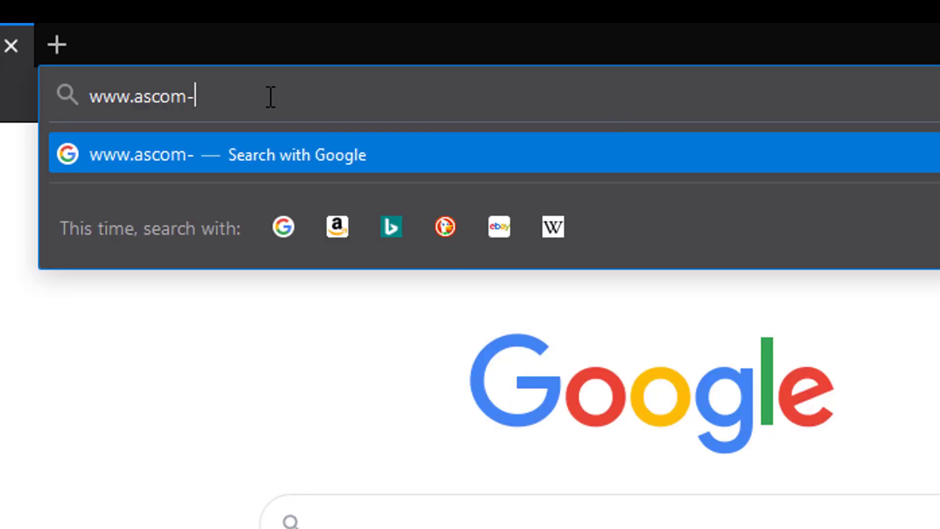
text(standards)
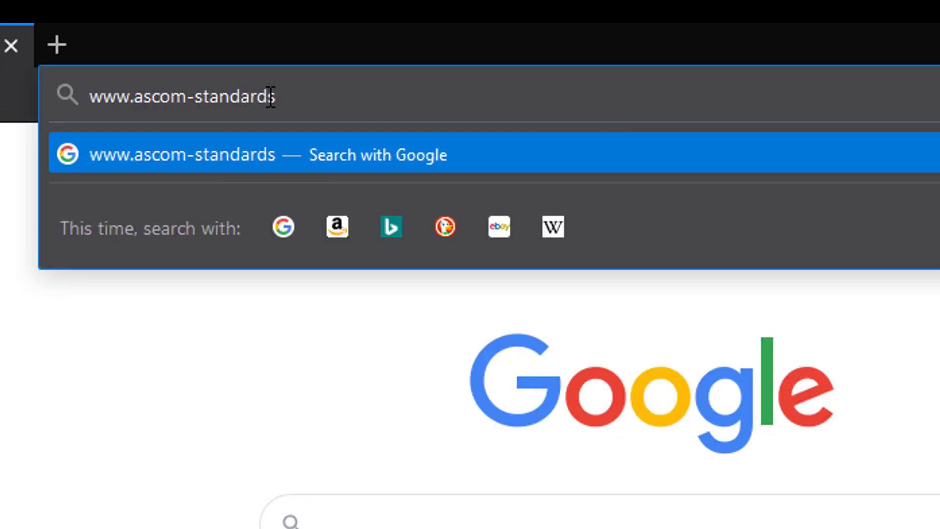
text(.org)
key(Return)
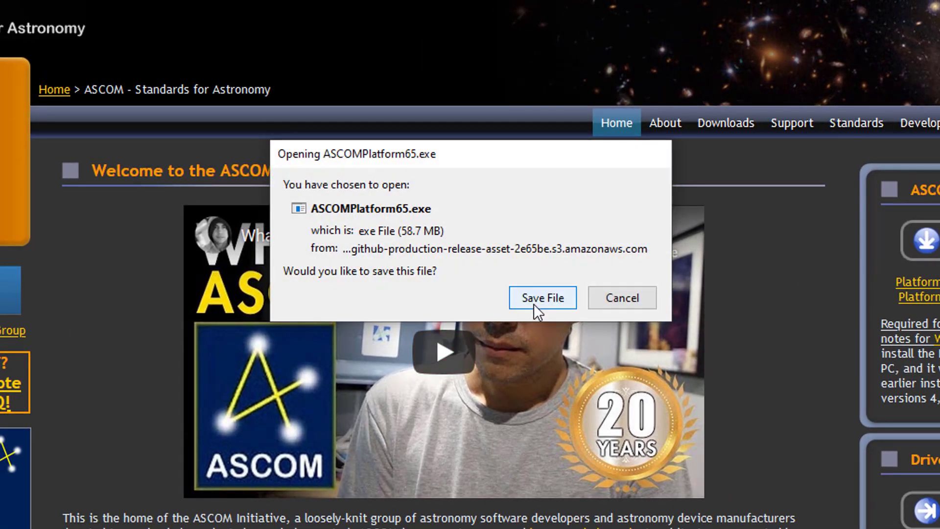
Save ASCOMPlatform65.exe and run it from Firefox's downloads list.
click(533, 303)
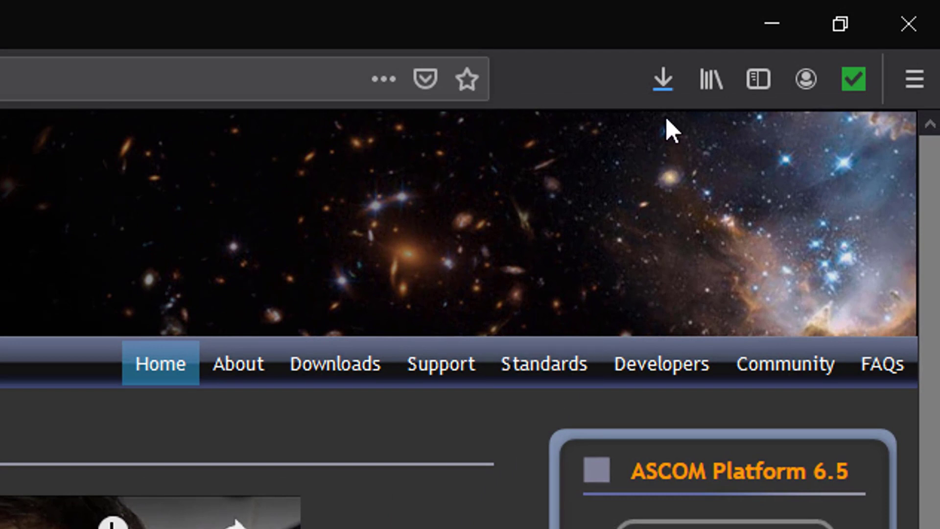
click(677, 89)
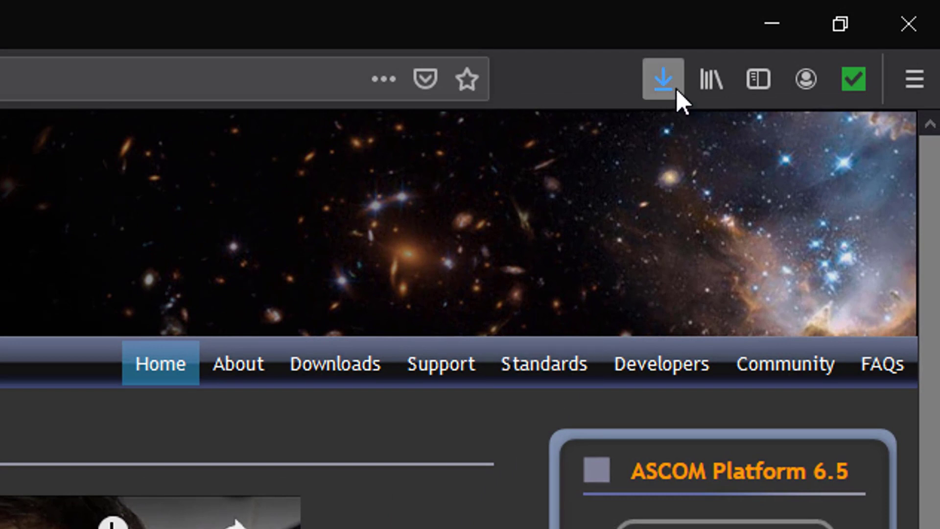
click(428, 152)
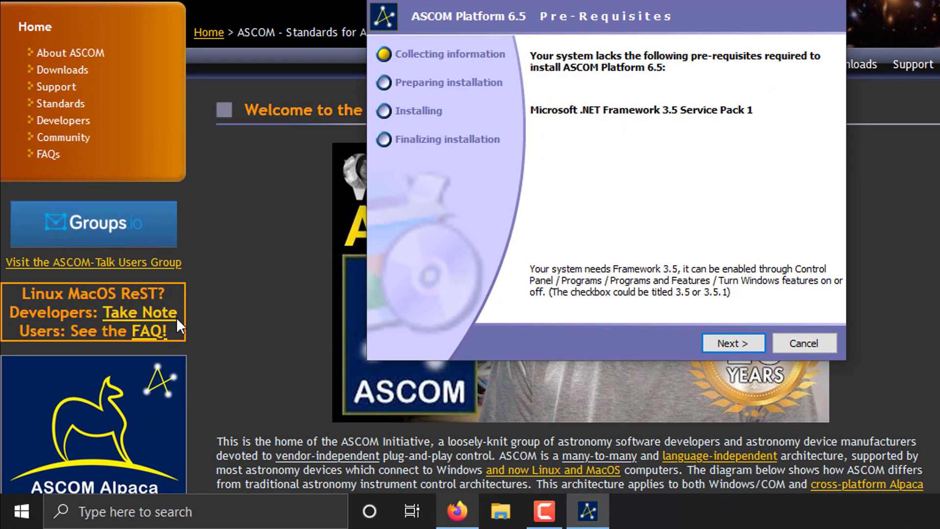
Find Control Panel through Windows search and open Programs > Turn Windows features on or off.
click(149, 509)
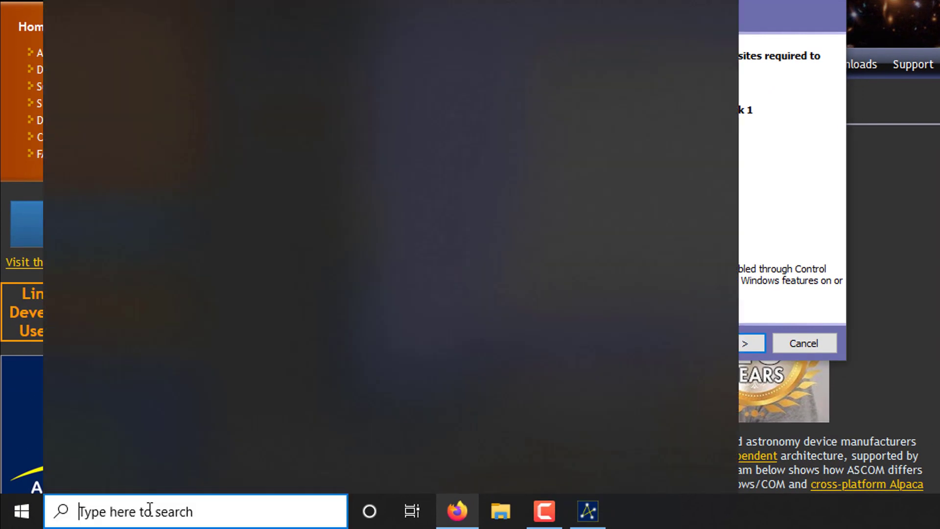
text(control panel)
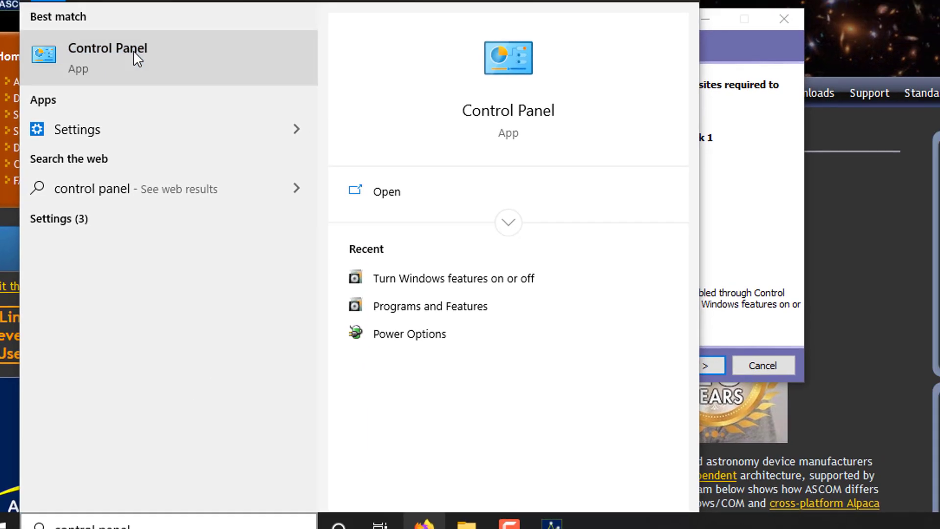
click(160, 23)
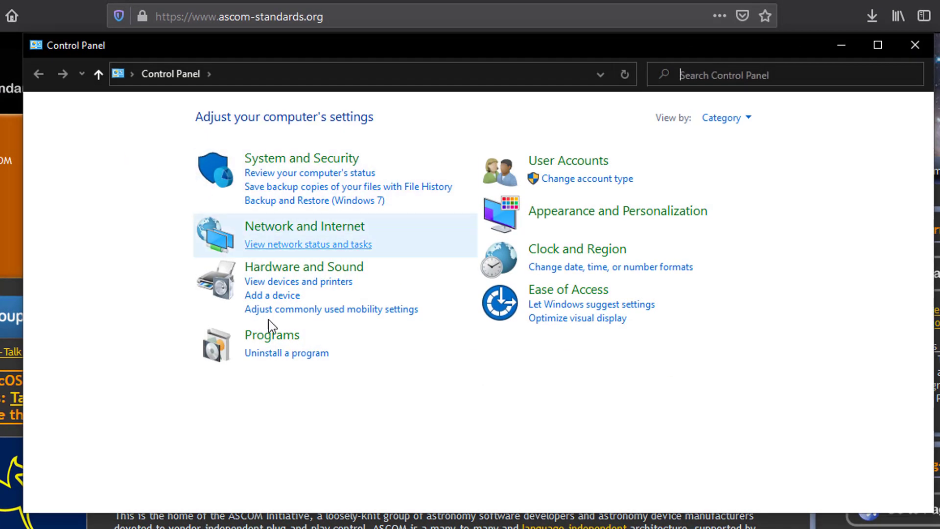
click(271, 336)
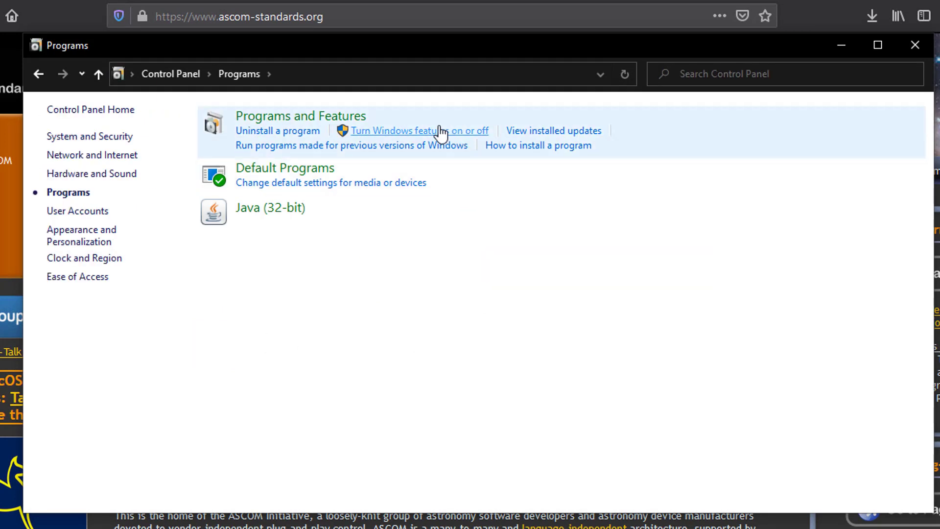
click(442, 131)
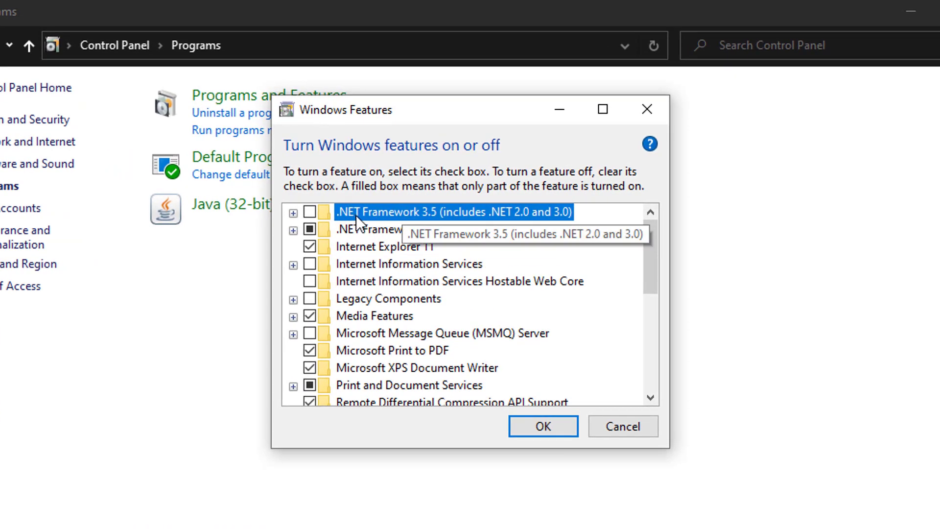
Tick .NET Framework 3.5, apply it with files from Windows Update, and close the finished dialog.
click(309, 213)
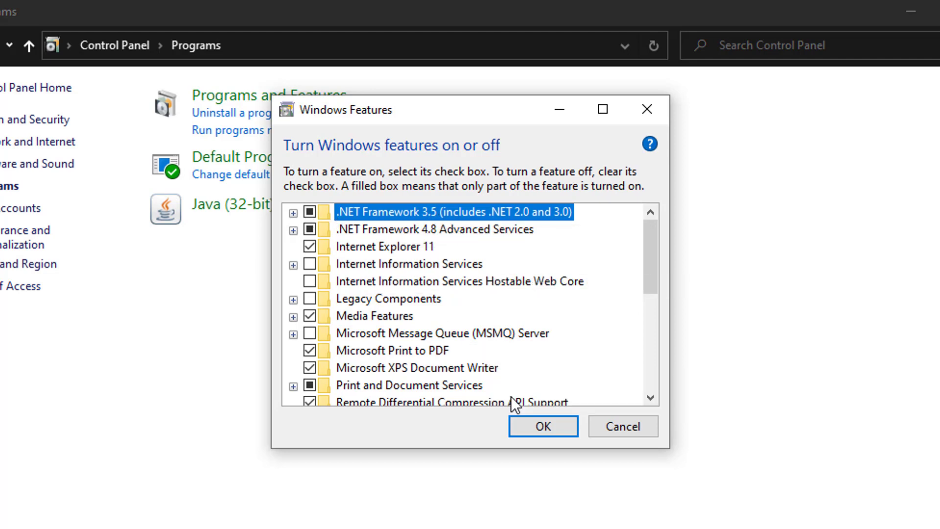
click(504, 431)
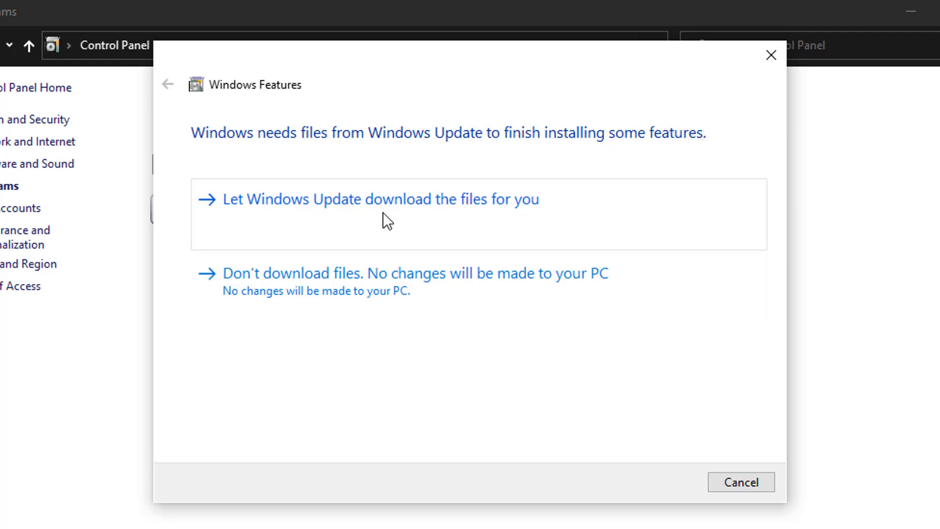
click(404, 214)
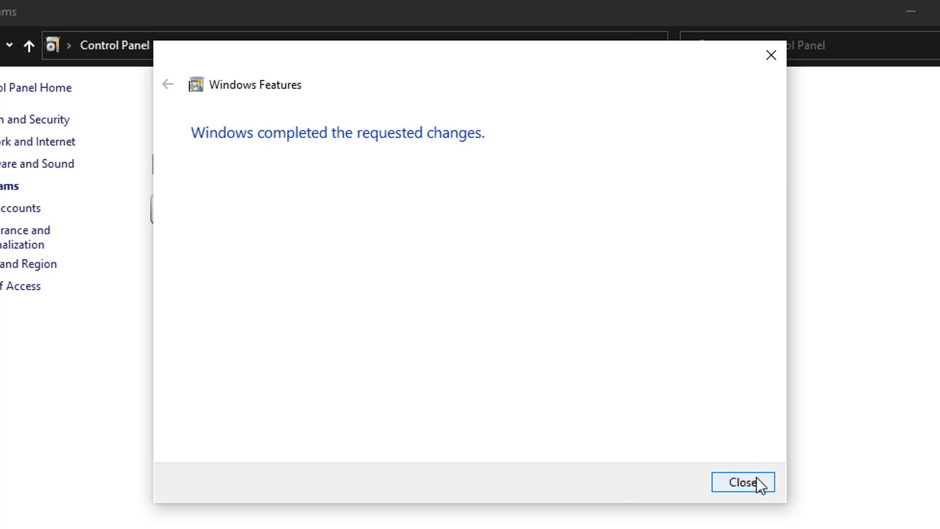
click(758, 483)
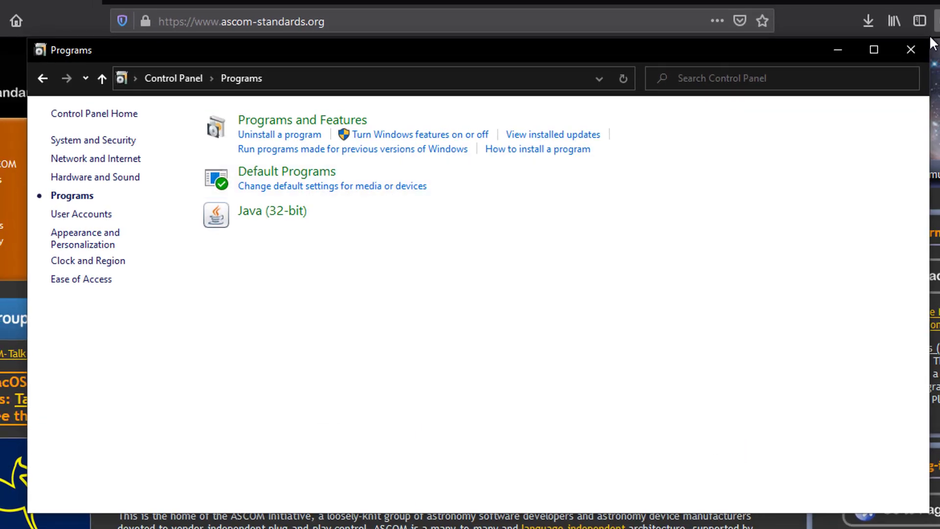
Close Control Panel and complete the ASCOM Platform 6.5 installer through Install and Finish.
click(918, 54)
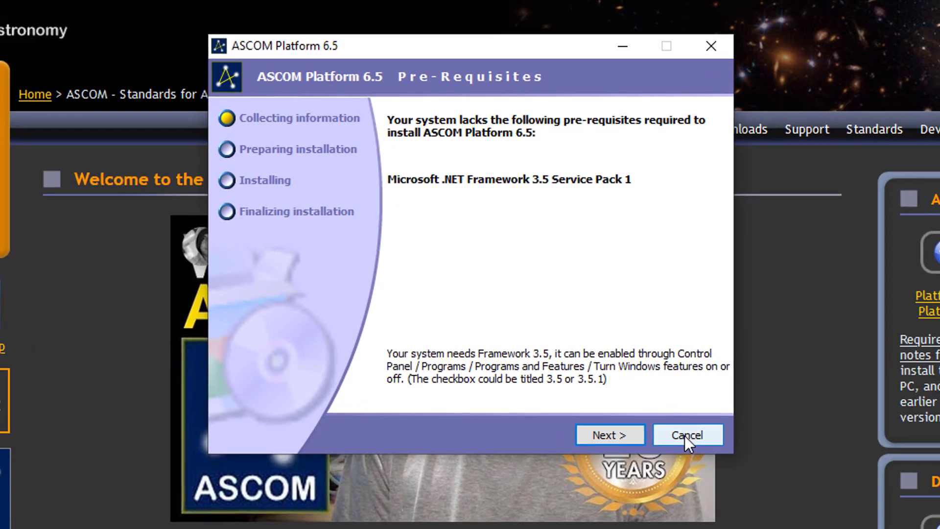
click(631, 437)
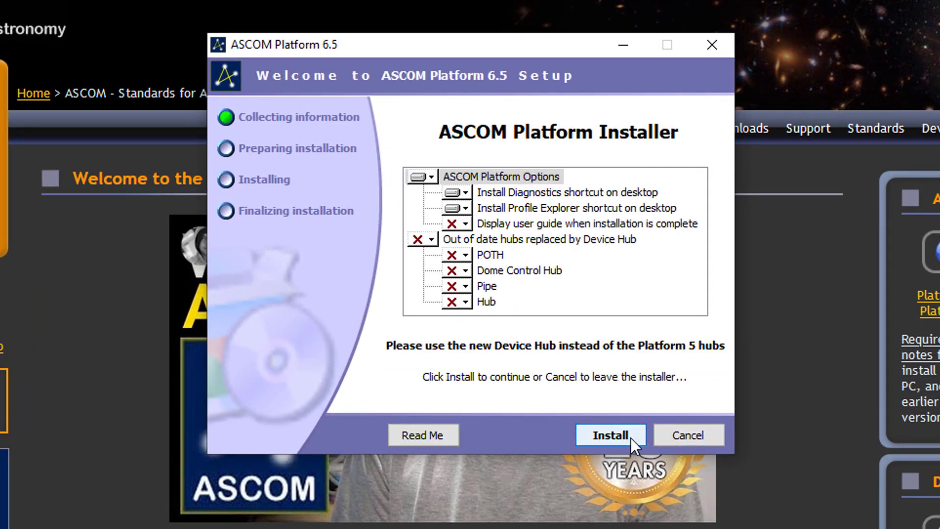
click(631, 438)
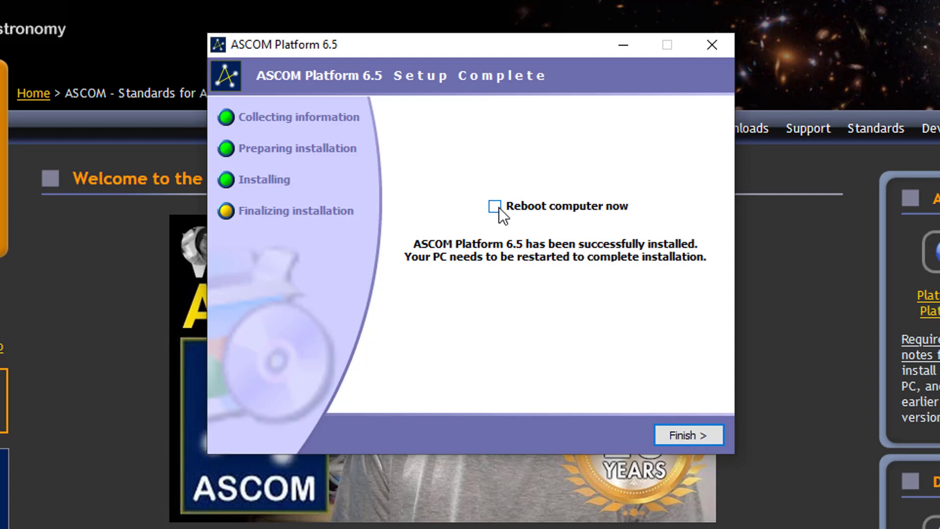
click(687, 435)
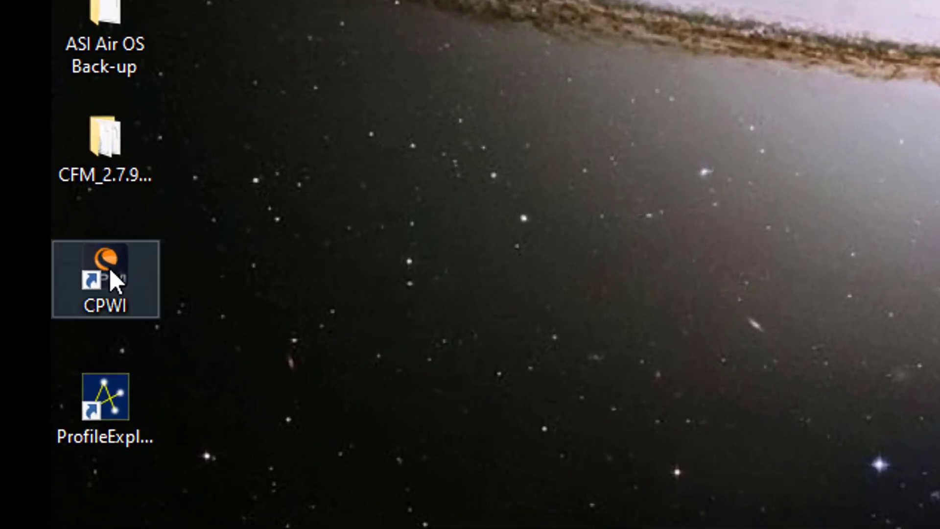
Launch CPWI from the desktop, dismiss the splash, and connect to the mount via WiFi.
double_click(110, 268)
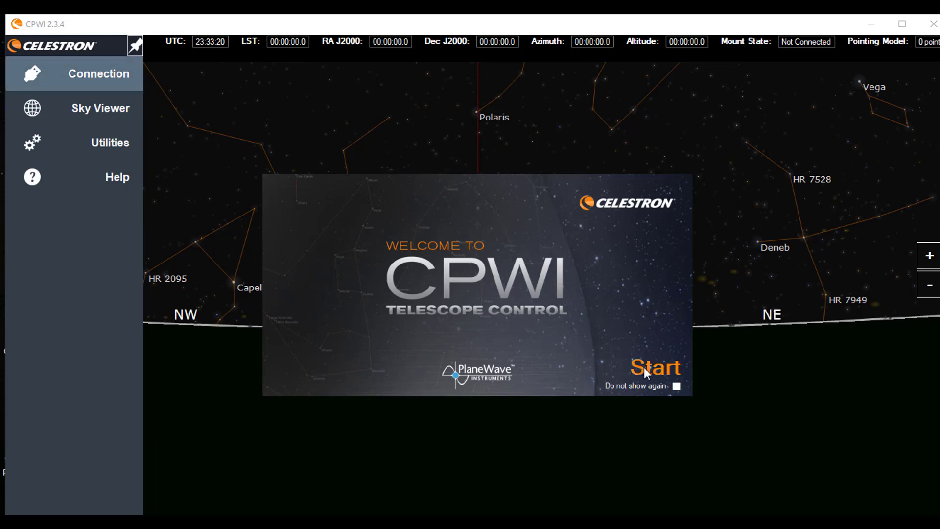
click(645, 367)
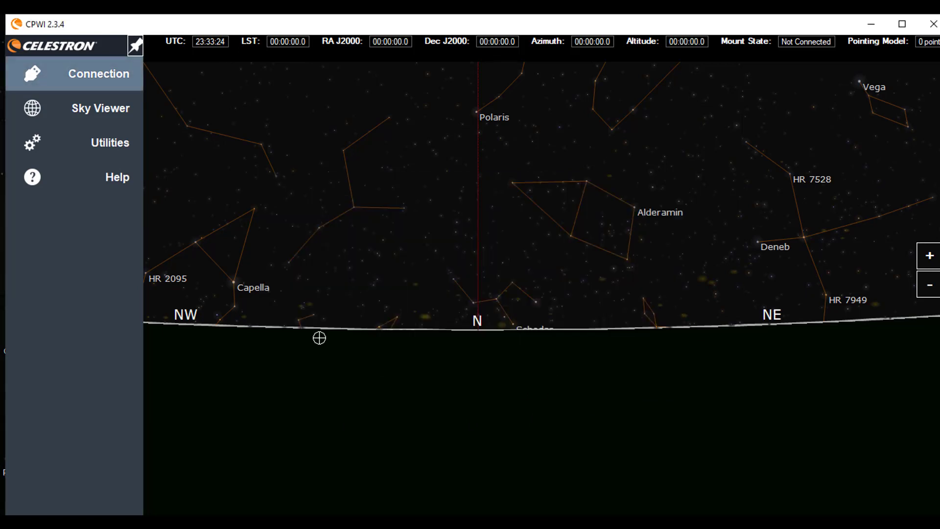
click(98, 83)
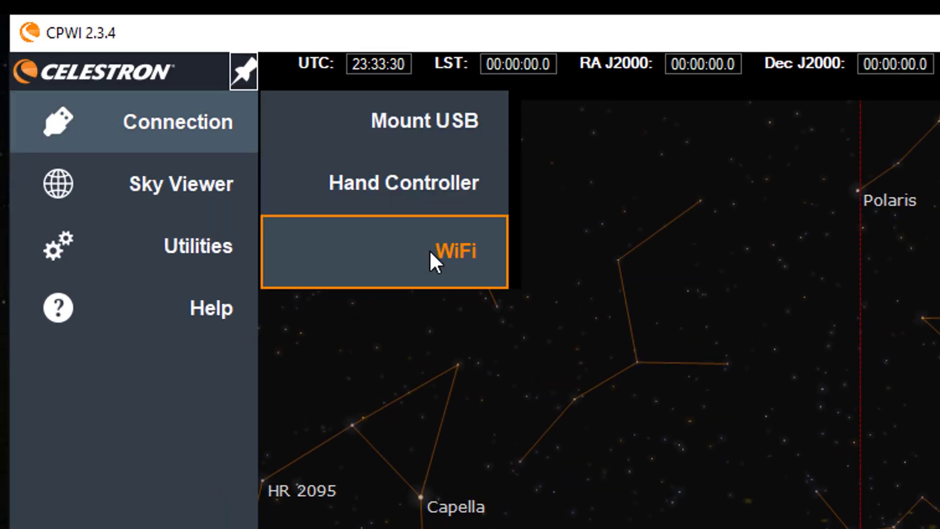
click(436, 205)
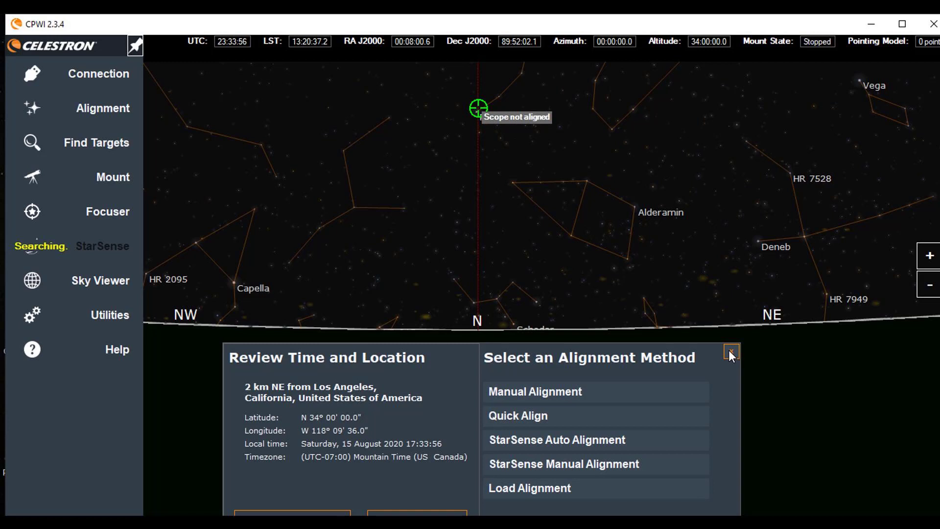
Close the alignment panel and begin the calibration from Focuser > Calibration.
click(731, 353)
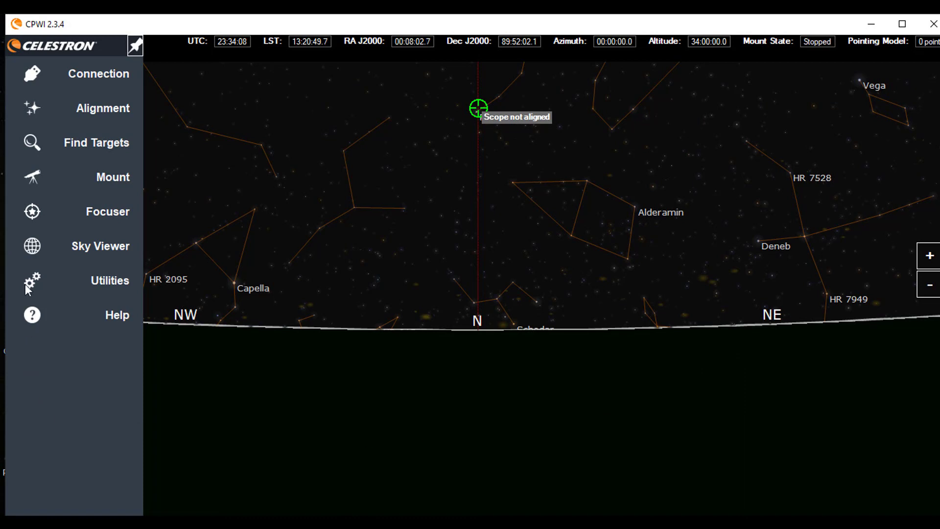
click(75, 210)
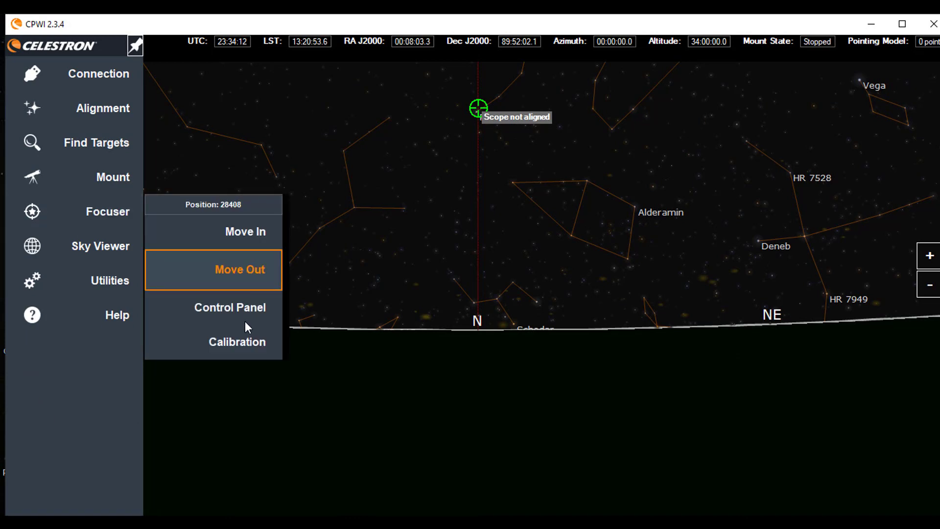
click(249, 340)
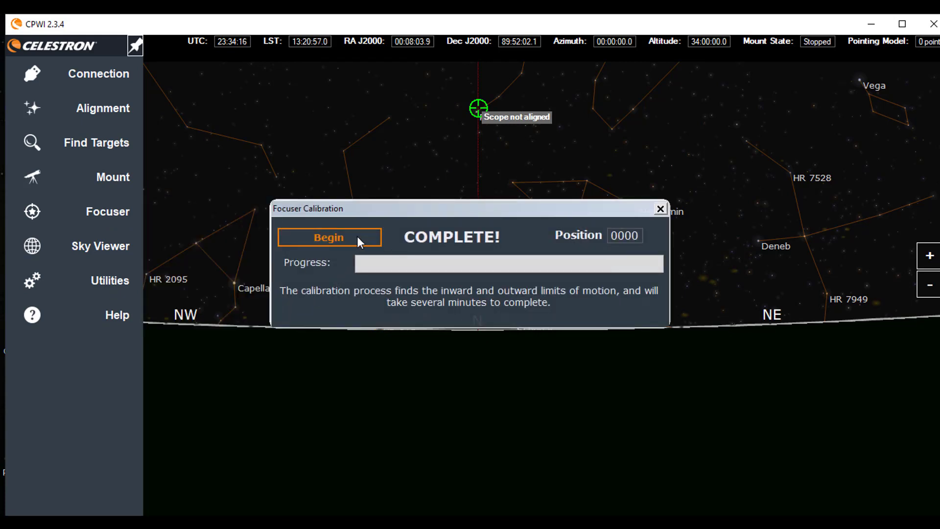
click(353, 236)
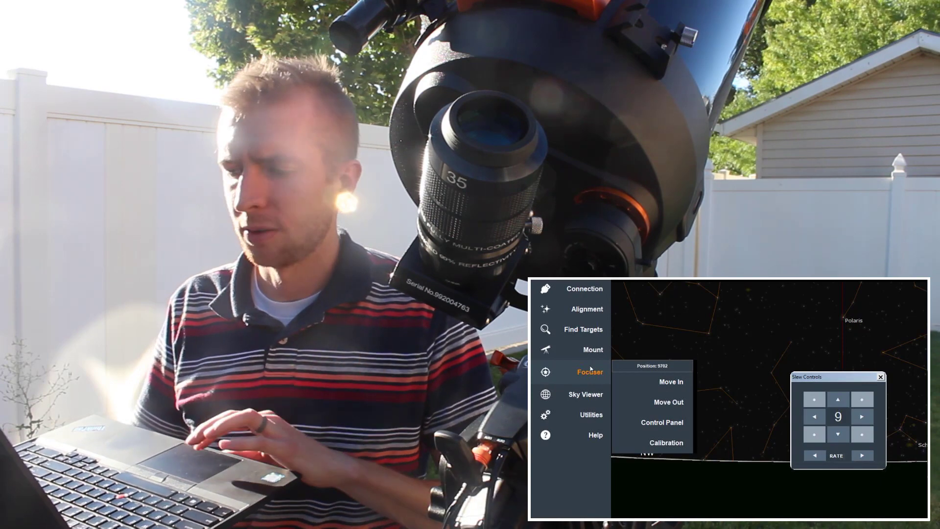
Move the focuser outward to position 5762.
click(652, 402)
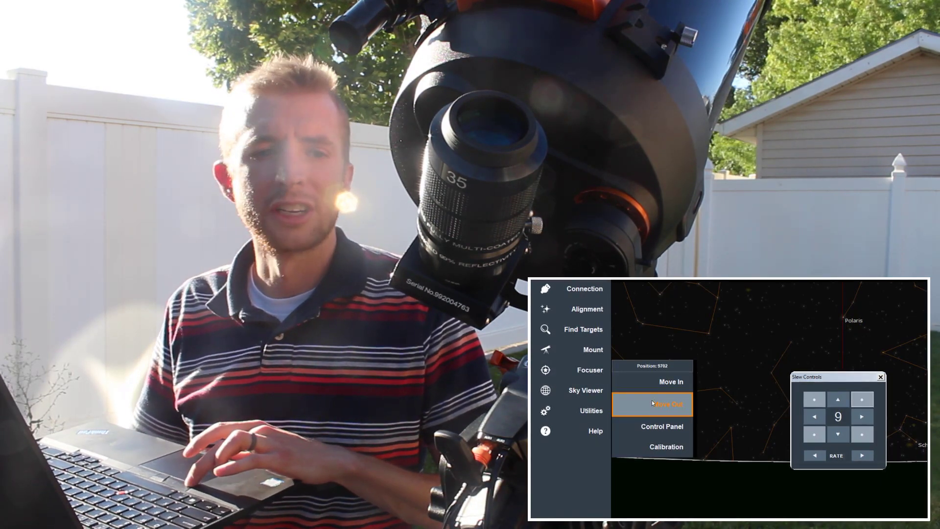